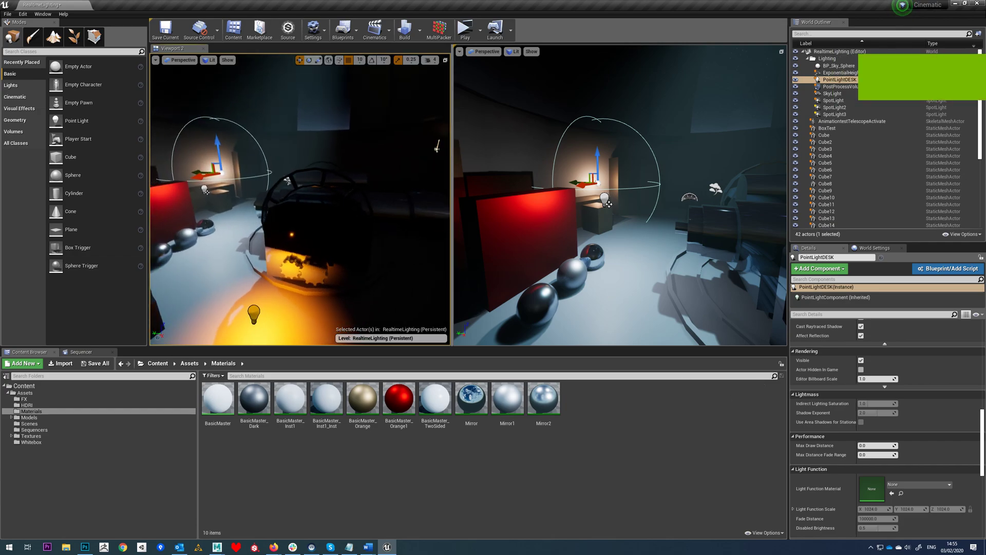
key("s")
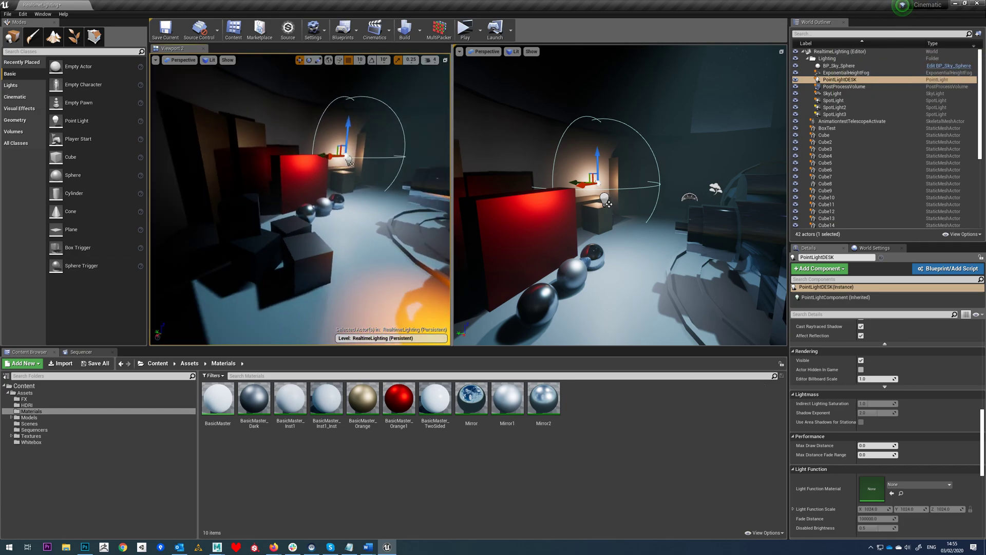
right_click_drag(352, 169, 360, 176)
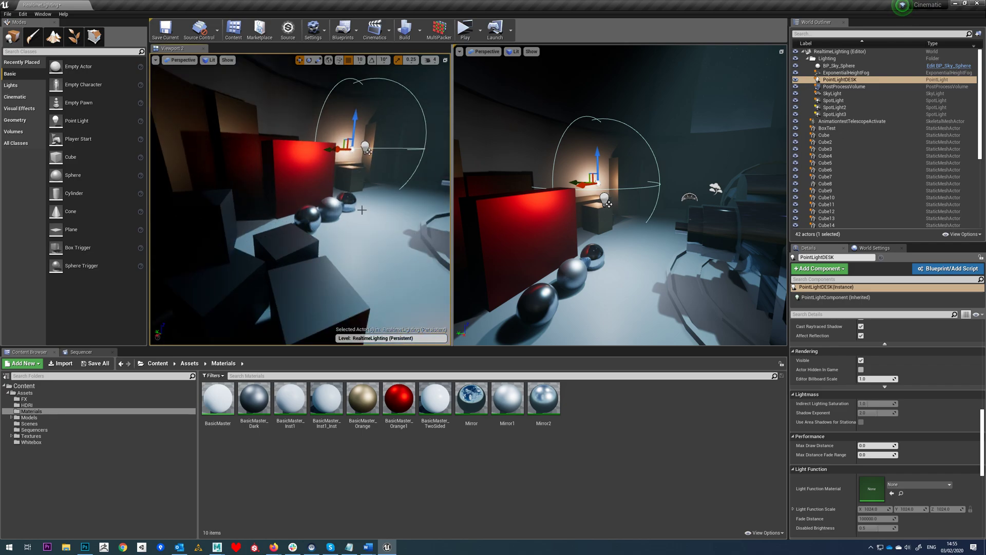
right_click_drag(346, 224, 345, 224)
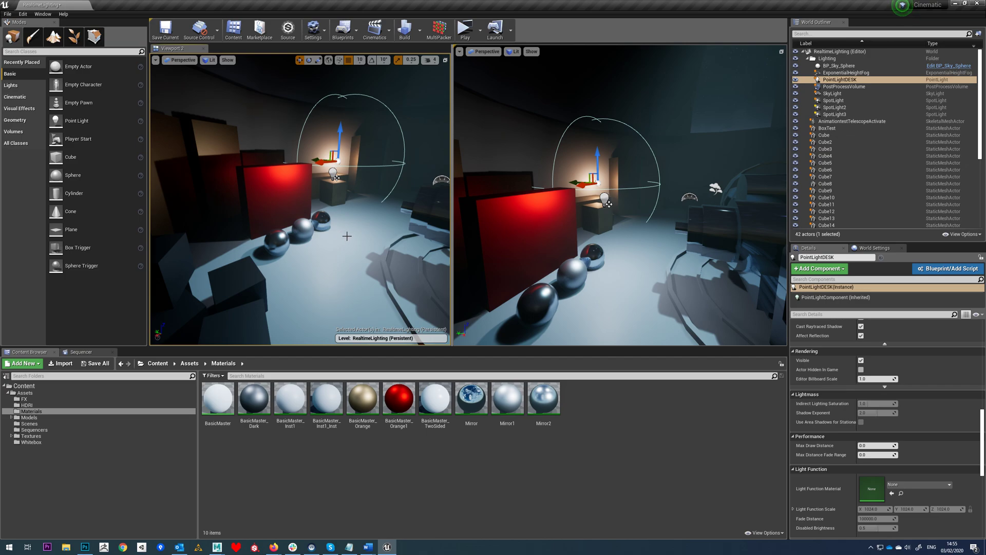
scroll(334, 239, "up", 3)
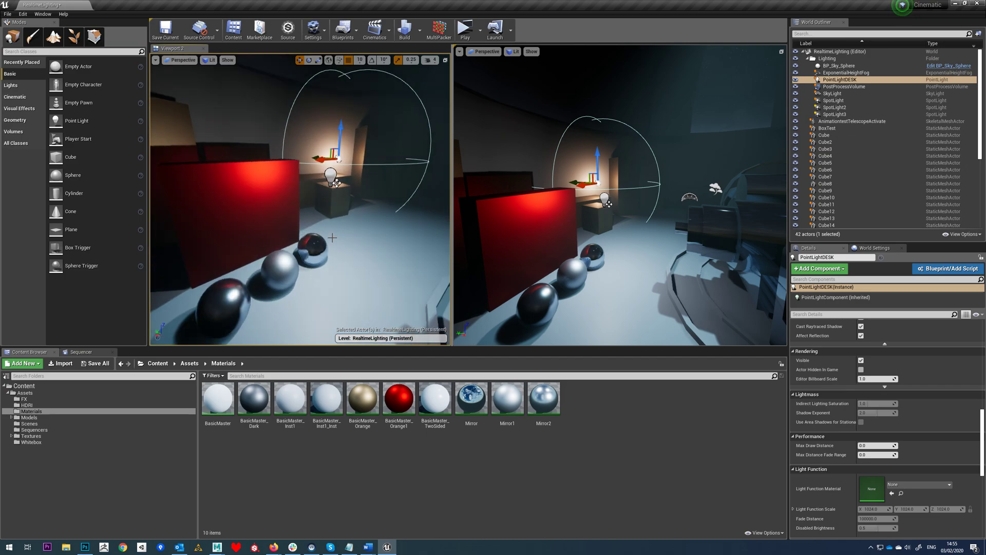
Open the project's engine Rendering settings and examine the Lighting options, including Generate Mesh Distance Fields, before closing them
left_click(9, 14)
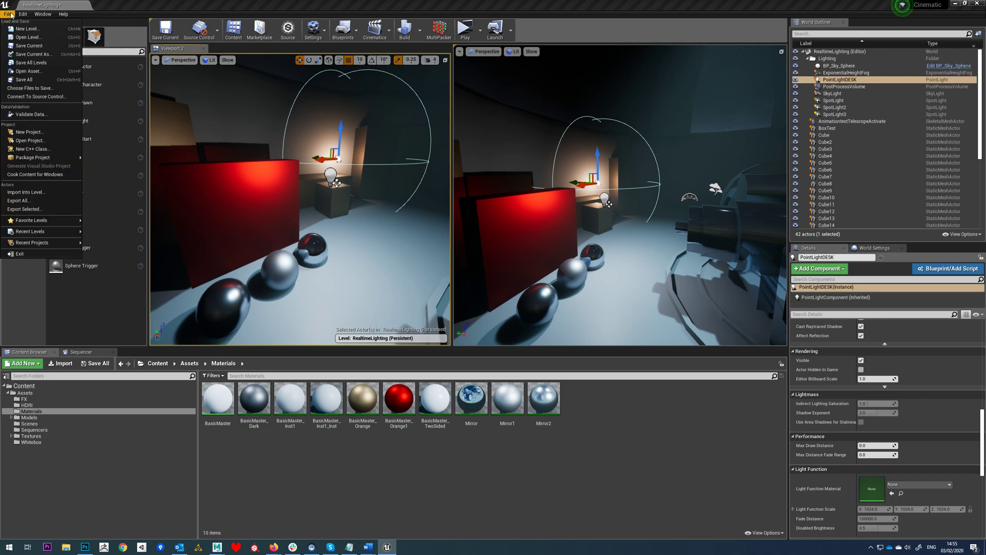
left_click(18, 14)
left_click(23, 15)
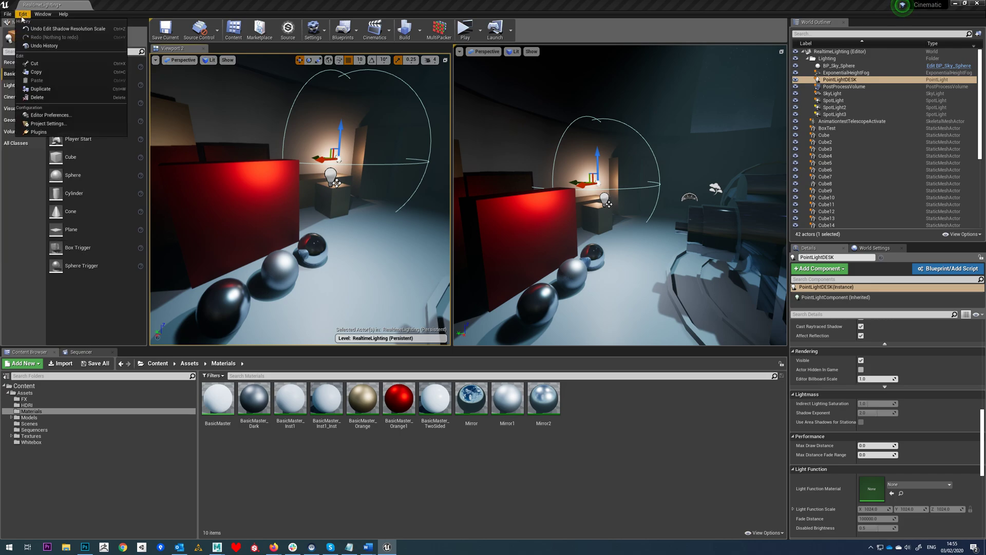
left_click(48, 124)
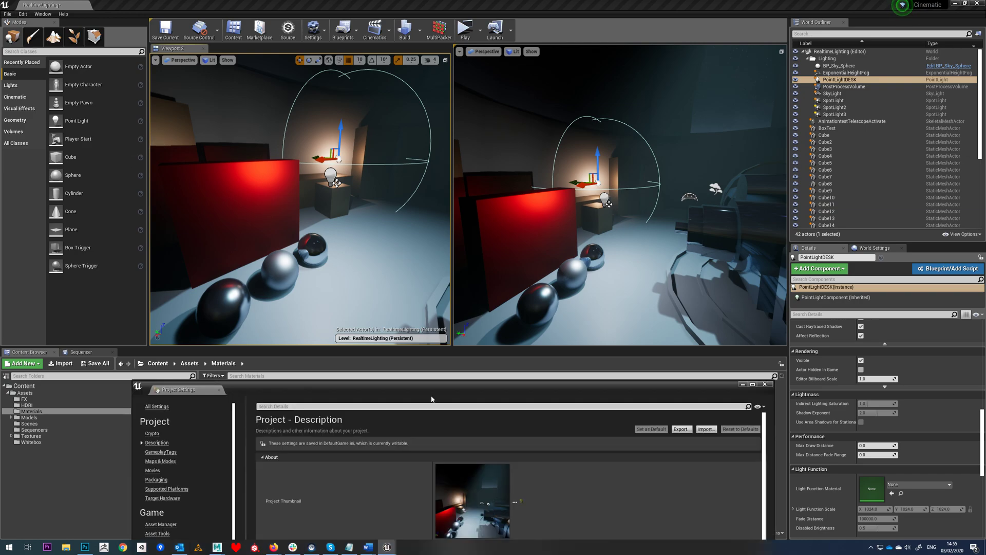
left_click_drag(432, 399, 490, 111)
scroll(237, 318, "down", 5)
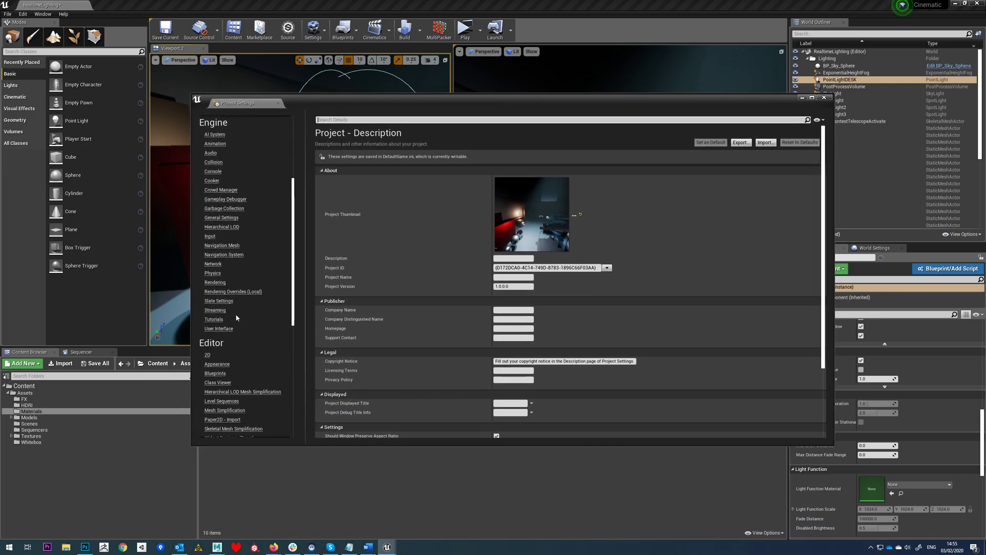
left_click(215, 282)
scroll(616, 275, "down", 5)
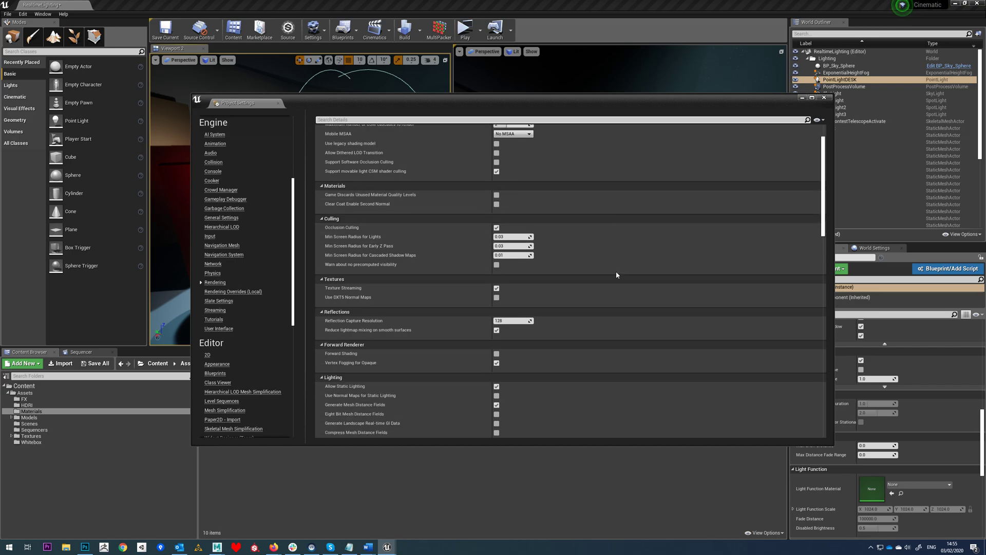
scroll(615, 271, "down", 3)
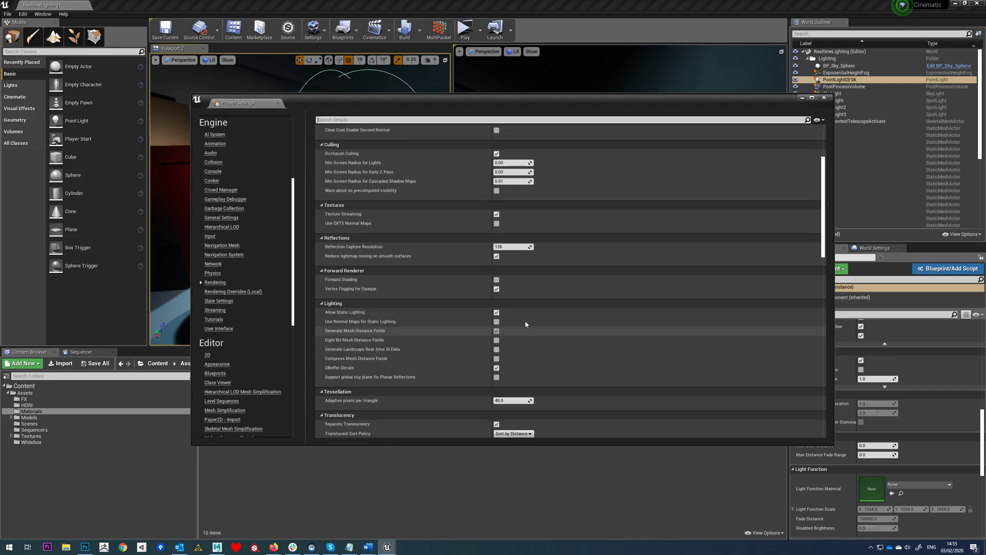
left_click(824, 97)
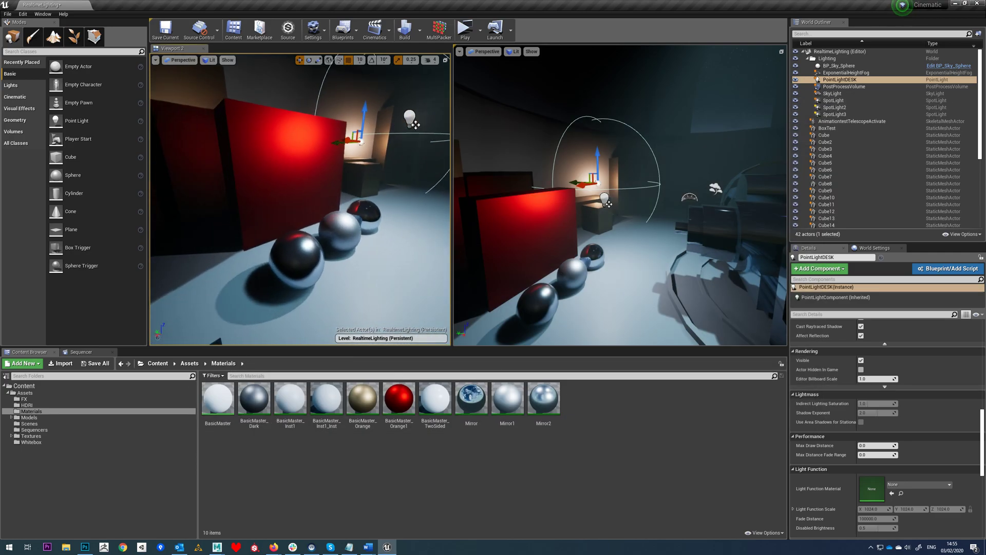
Turn on the Mesh DistanceFields visualization in Viewport 2 and inspect the room's distance fields from several angles
key("s")
right_click_drag(173, 69, 173, 69)
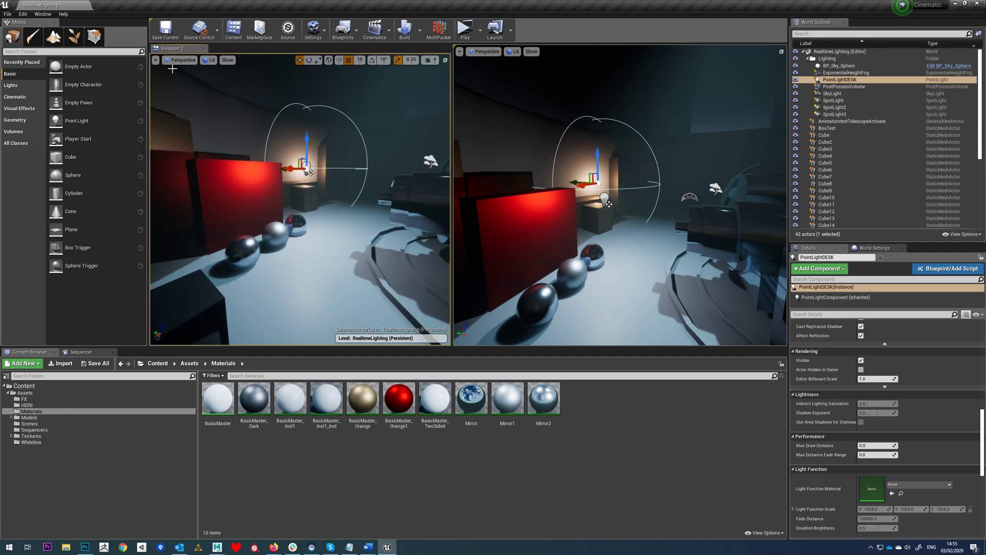
left_click(208, 60)
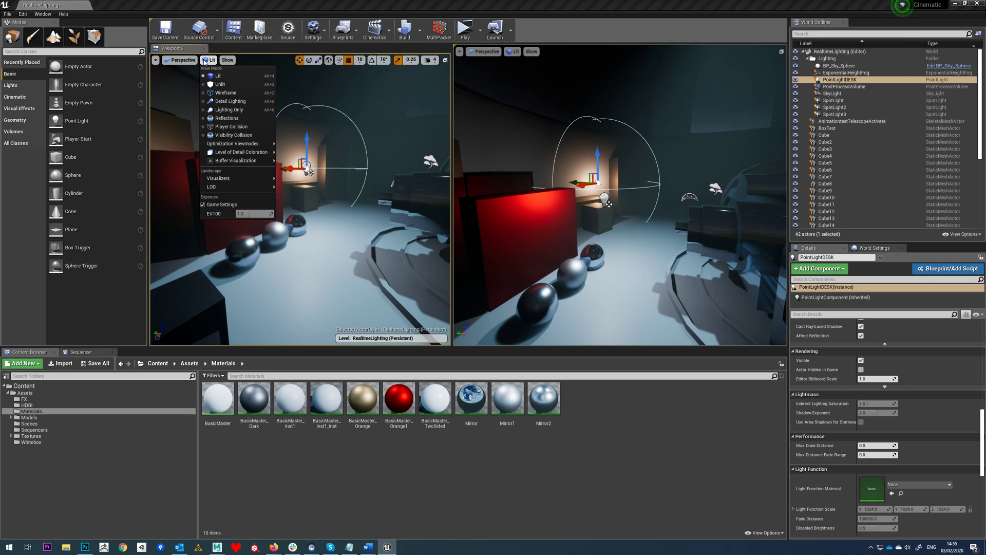
left_click(227, 60)
mouse_move(254, 215)
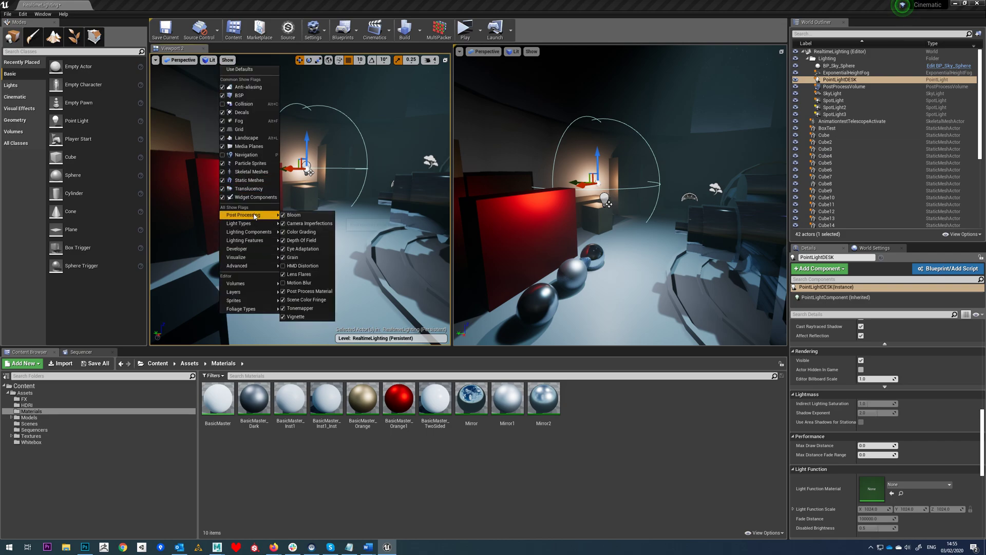
mouse_move(257, 240)
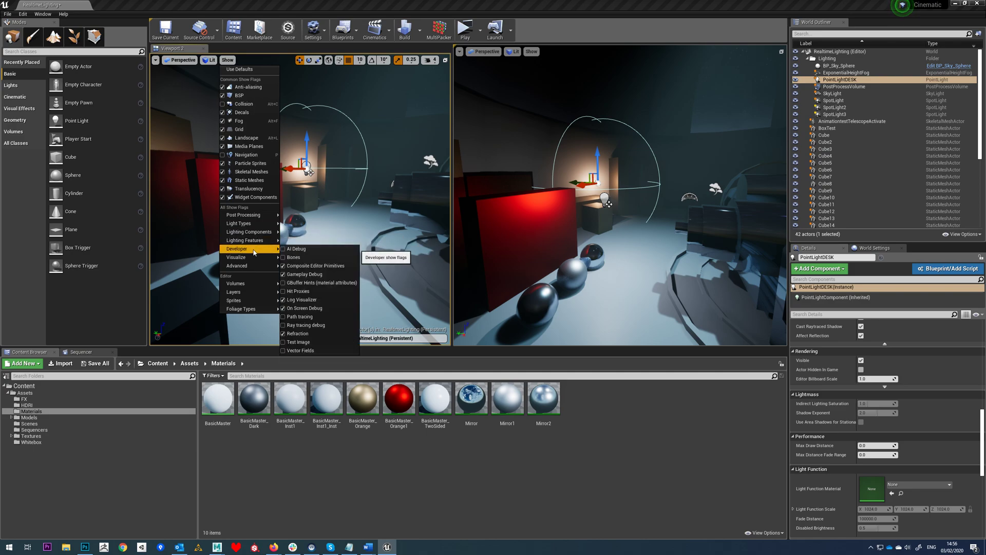
mouse_move(255, 262)
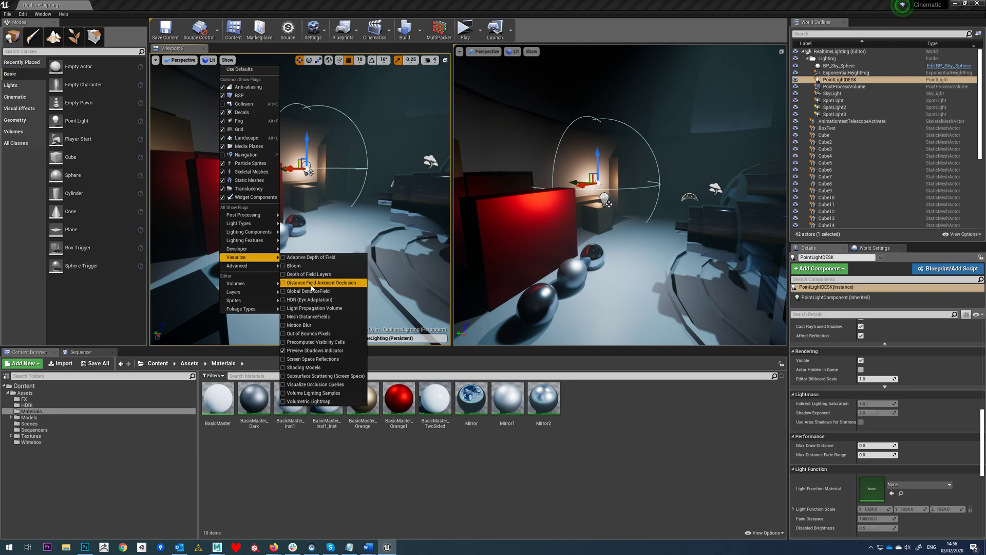
left_click(286, 319)
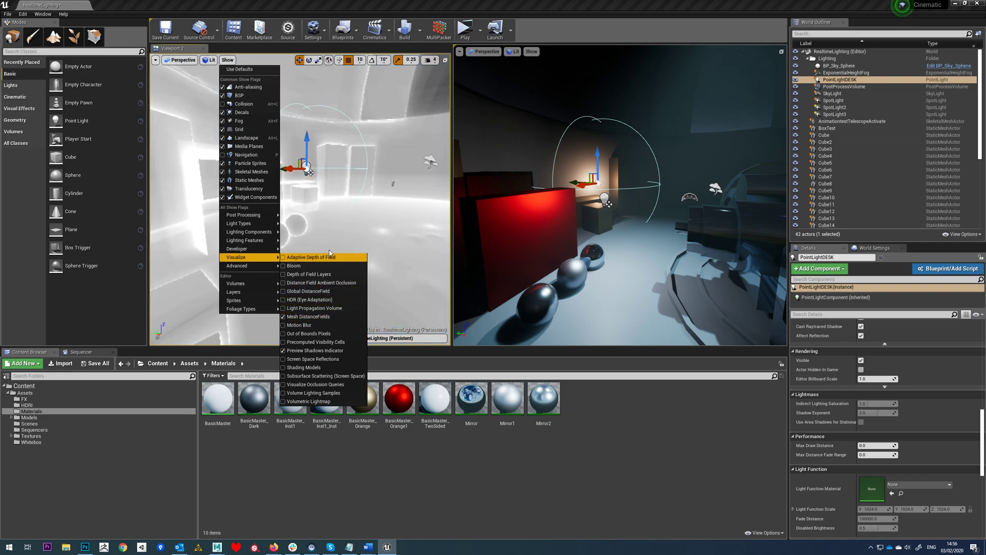
left_click(345, 213)
right_click_drag(345, 213, 432, 214)
right_click_drag(267, 199, 377, 183)
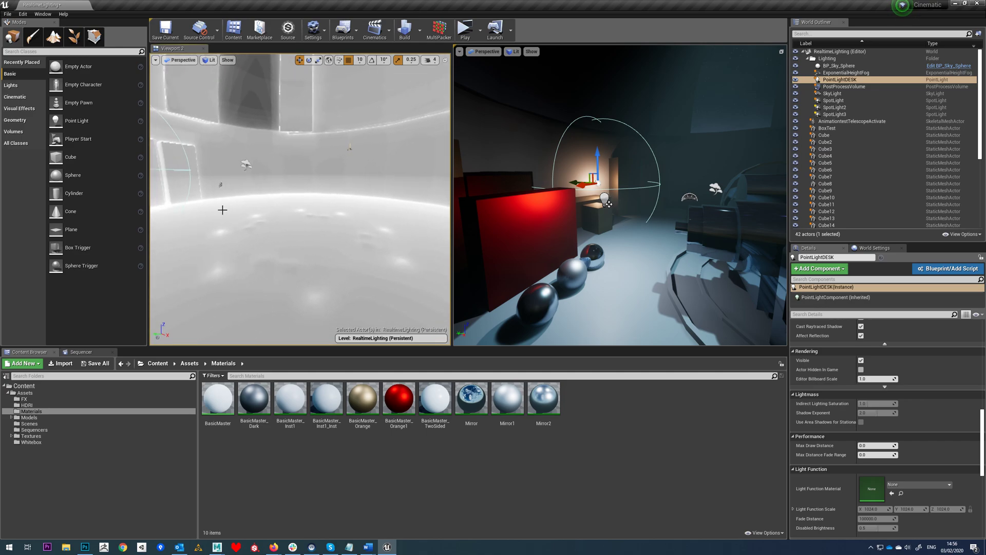
right_click_drag(292, 206, 223, 122)
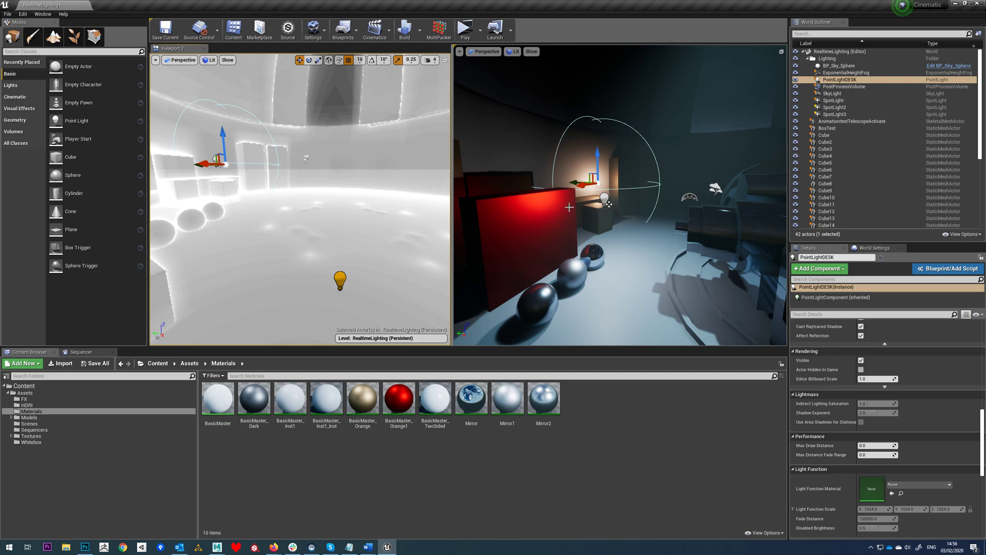
Select the telescope in the lit viewport and apply the BasicMaster_Inst1_Inst material to it
right_click_drag(457, 202, 615, 225)
left_click(593, 201)
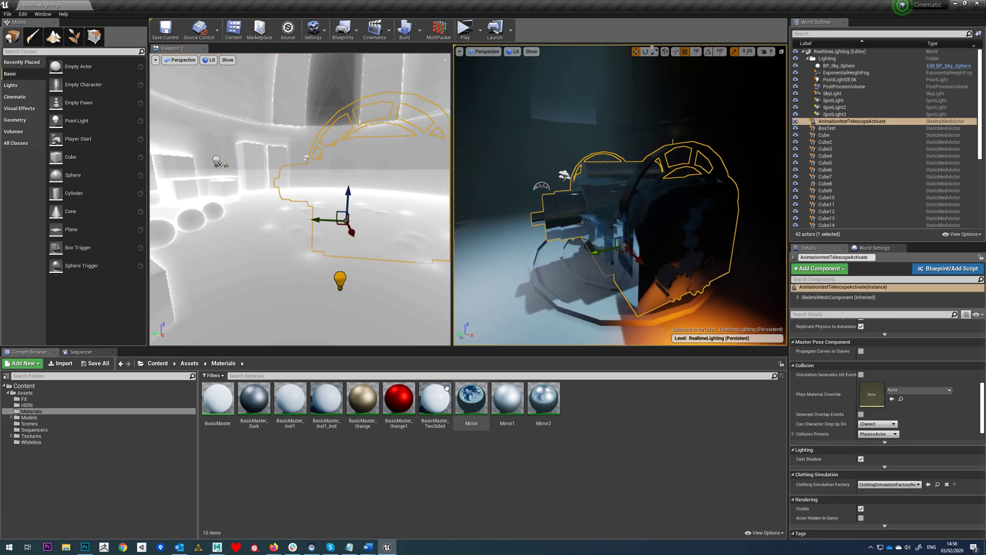
left_click_drag(326, 398, 611, 207)
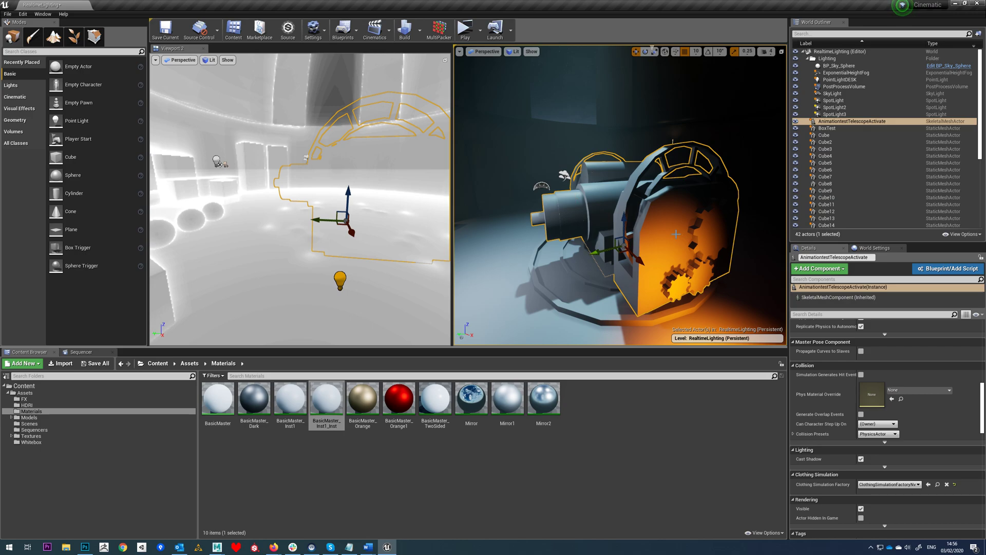
left_click_drag(681, 229, 607, 218)
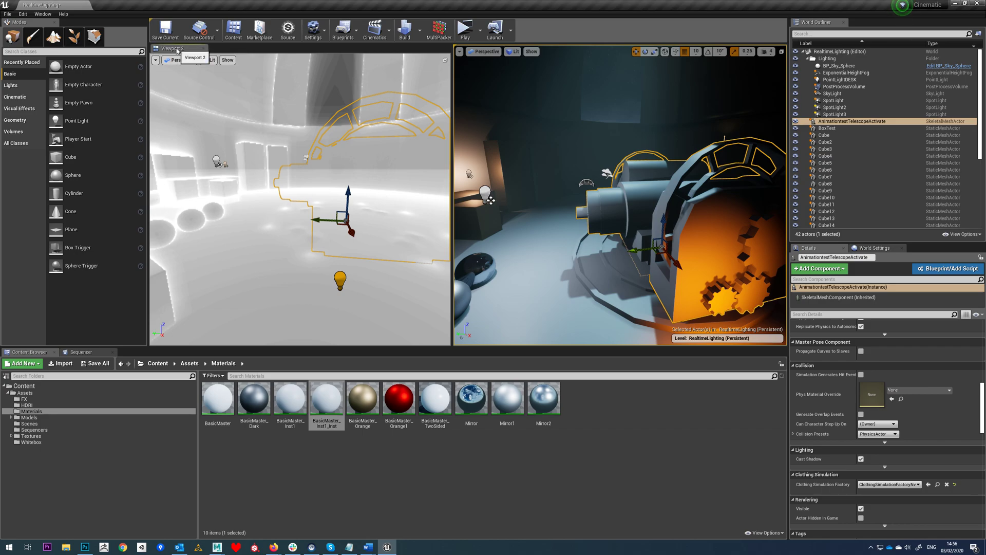
Reset Viewport 2's show flags to their defaults to leave the mesh distance field visualization
left_click(228, 60)
left_click(228, 60)
left_click(228, 60)
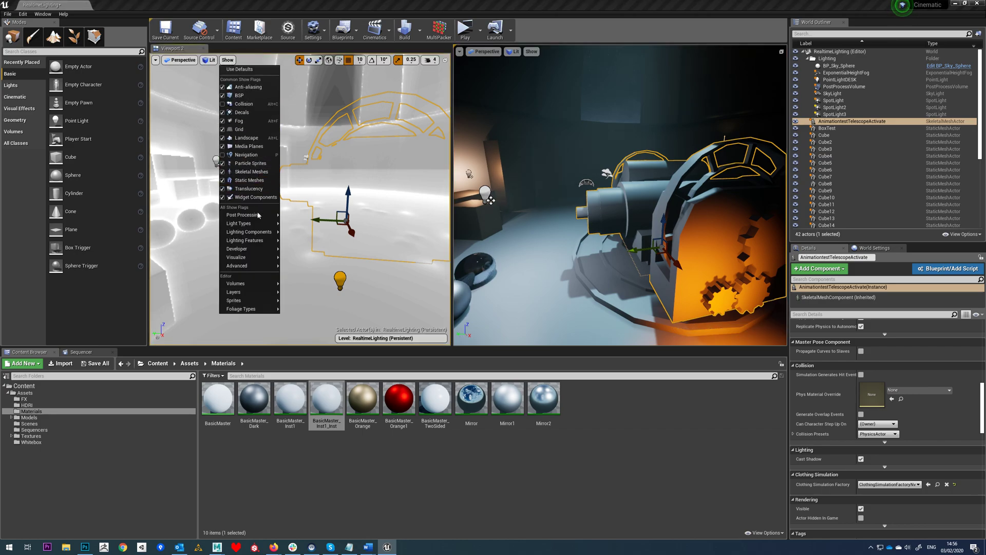
left_click(262, 70)
right_click_drag(308, 170, 193, 170)
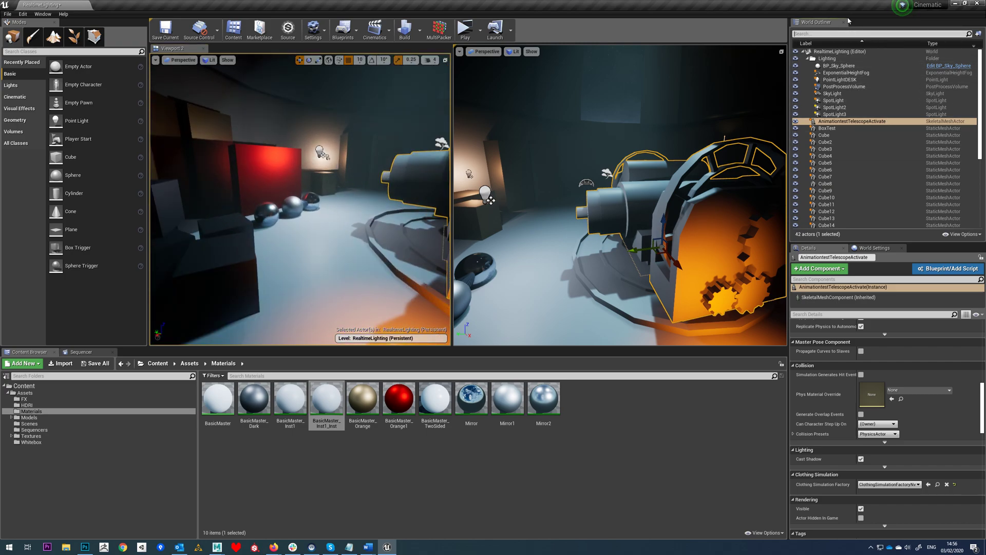
Filter the level's actors by "sky", select the SkyLight and bring up its Distance Field Ambient Occlusion settings
type("sky")
left_click(832, 72)
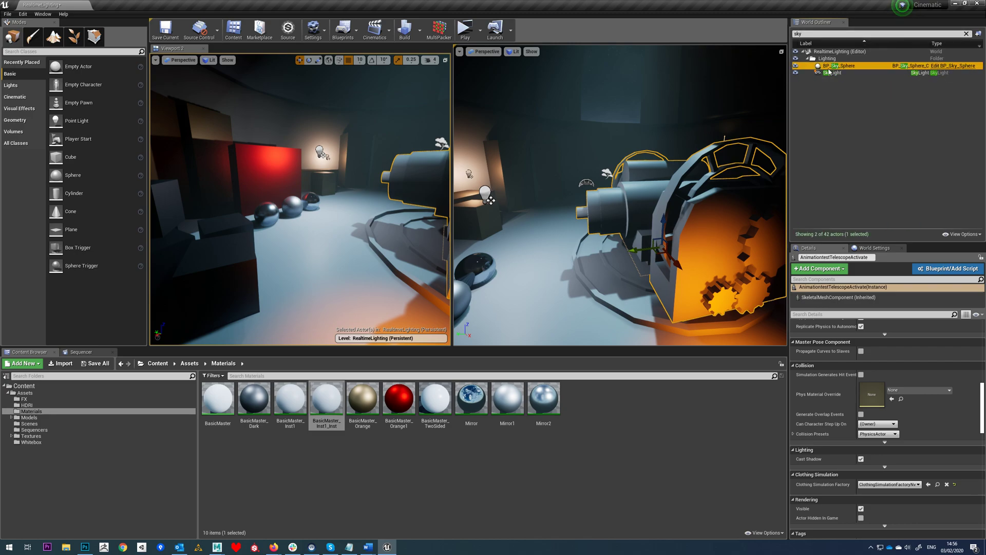
scroll(933, 366, "up", 2)
scroll(934, 366, "up", 3)
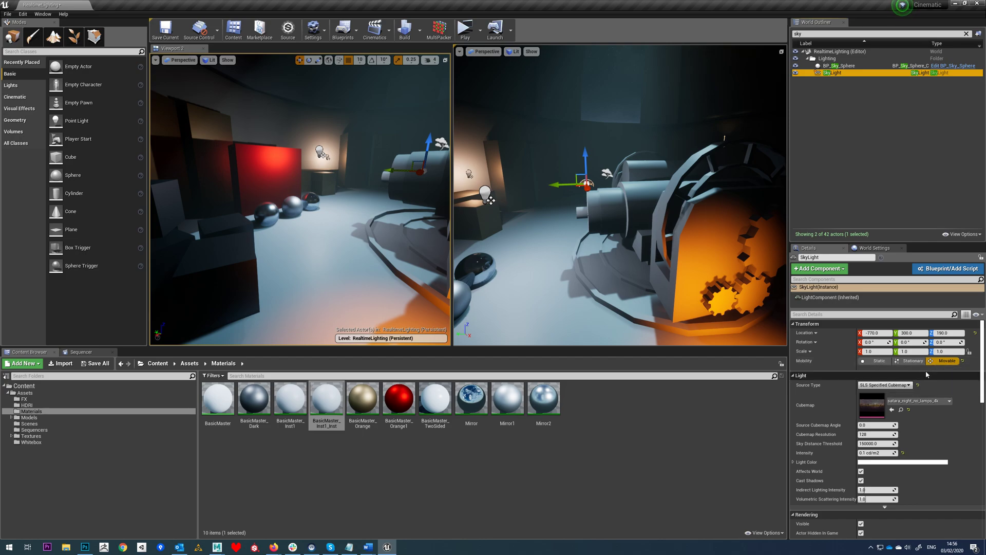
scroll(927, 375, "down", 5)
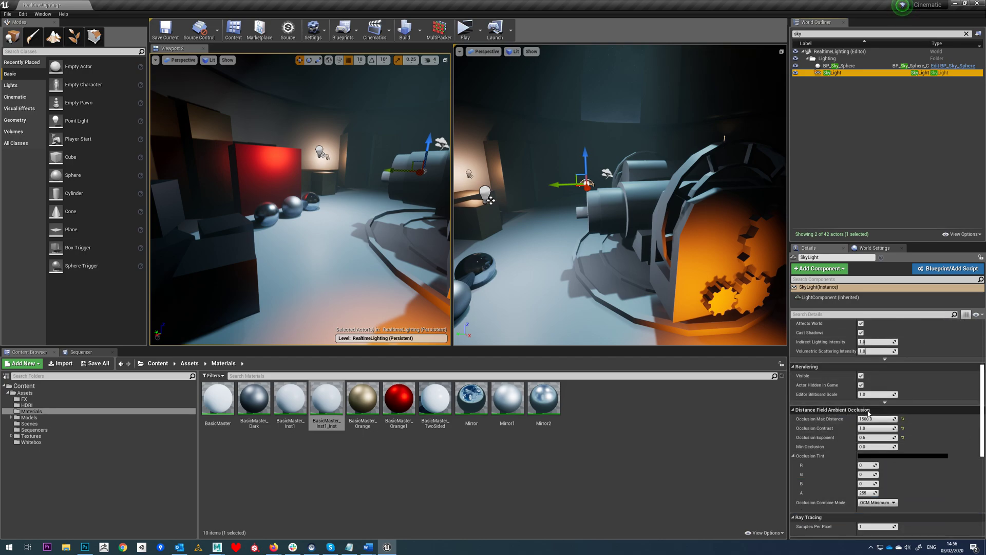
right_click_drag(303, 196, 323, 184)
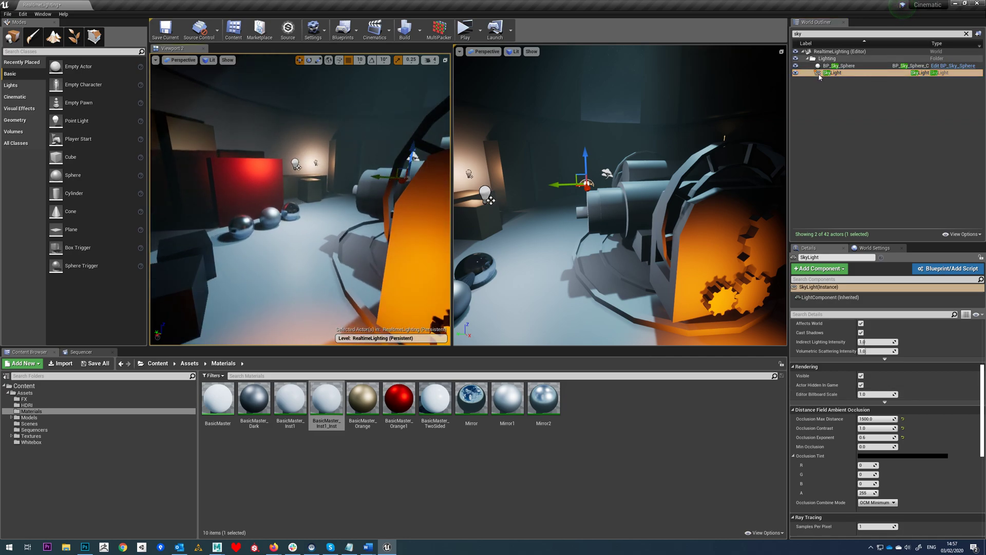
left_click(855, 74)
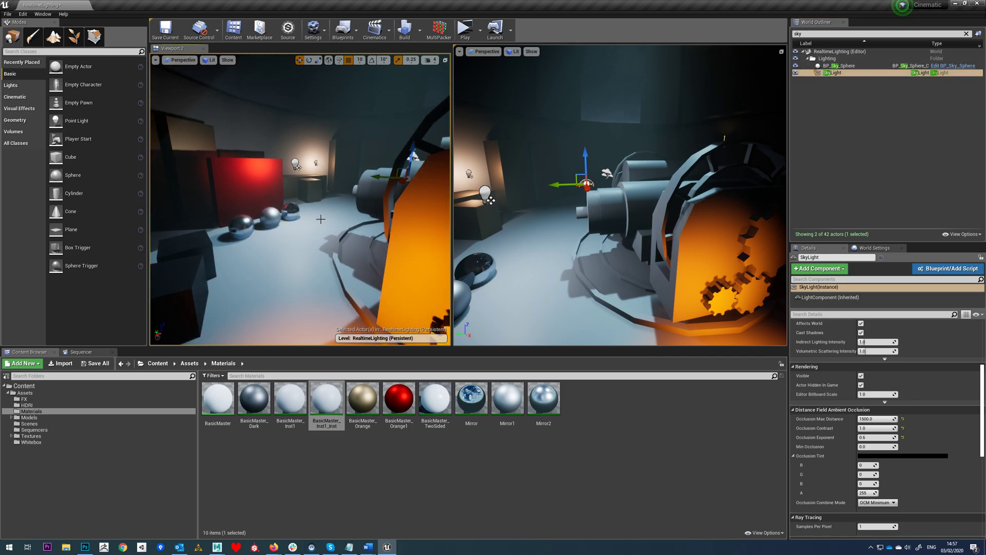
Turn on the Distance Field Ambient Occlusion visualization in Viewport 2 and inspect the occlusion around the telescope and room
left_click(227, 60)
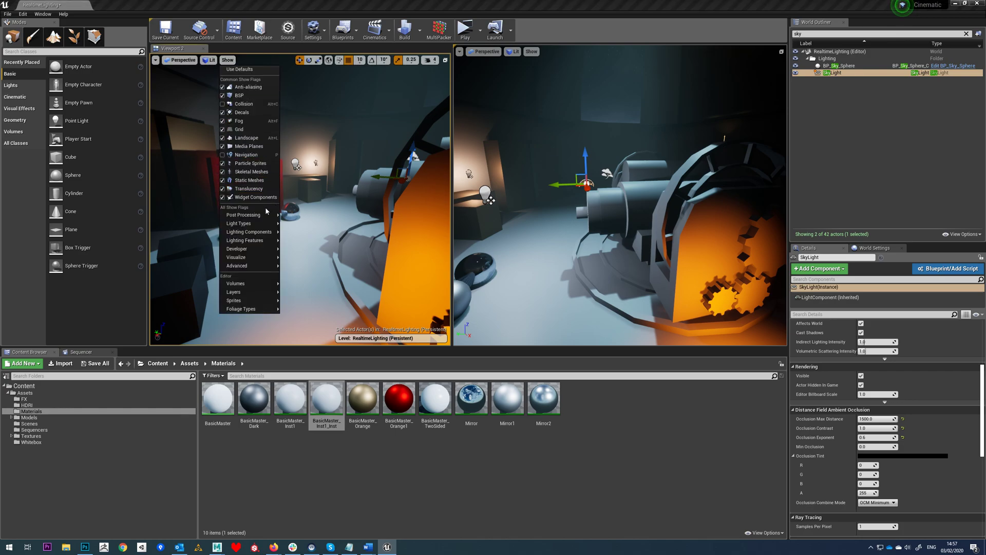
mouse_move(247, 261)
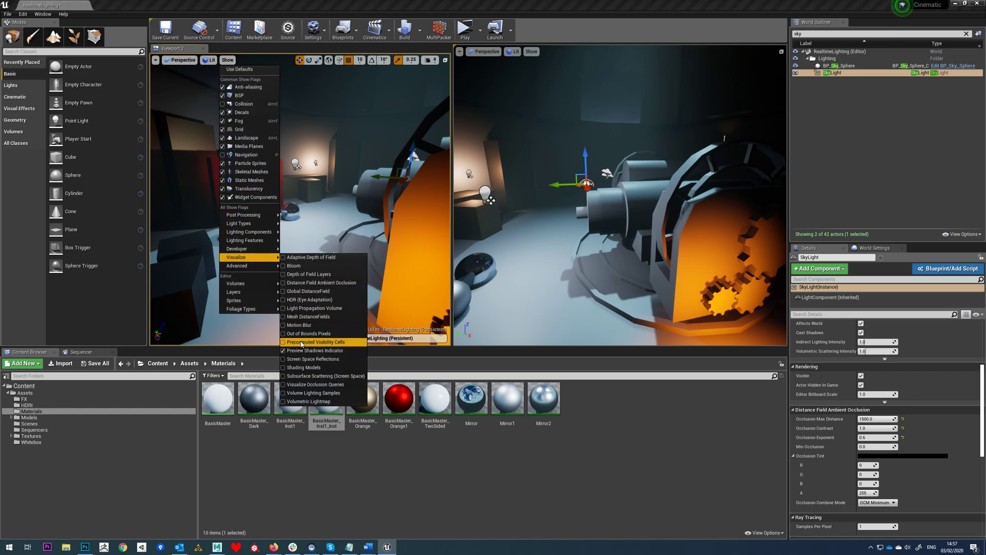
left_click(283, 284)
right_click_drag(350, 183, 324, 197)
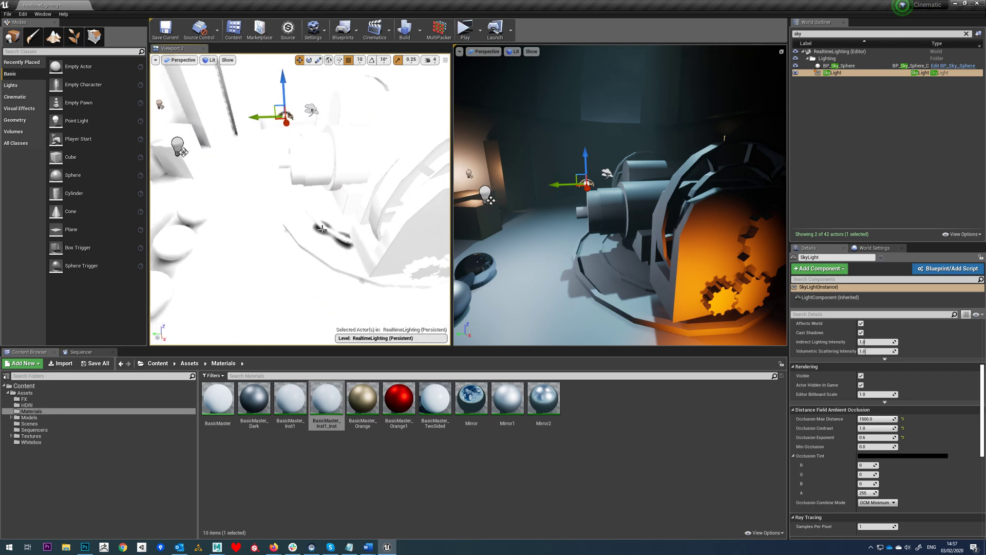
right_click_drag(334, 243, 369, 242)
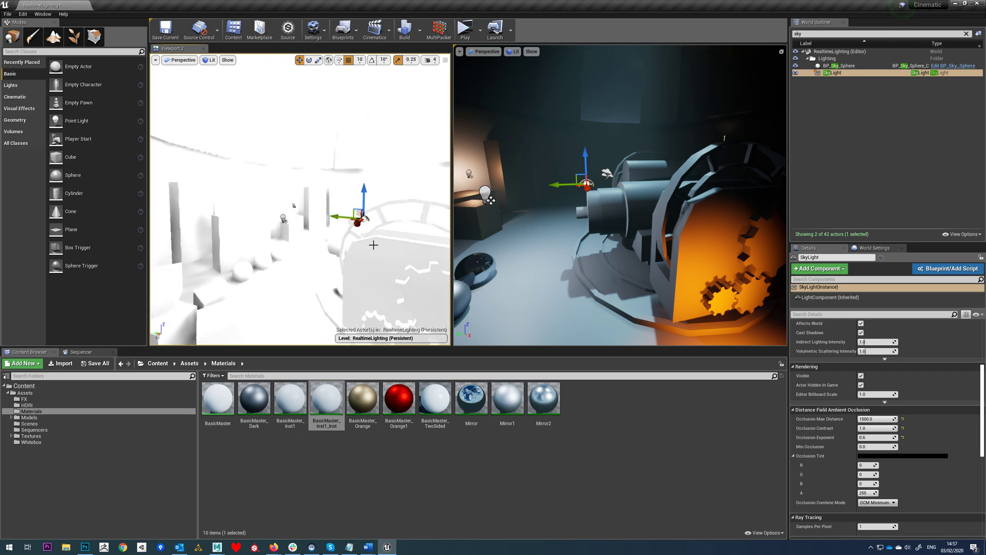
Try Occlusion Max Distance values of 5000, 500 and 2000 on the SkyLight to compare the ambient occlusion spread
left_click(866, 419)
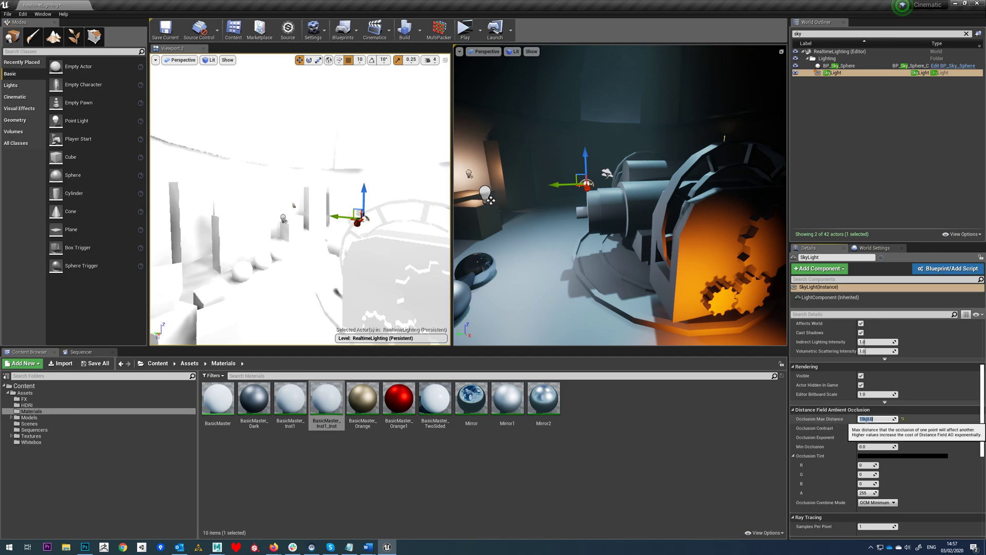
type("5")
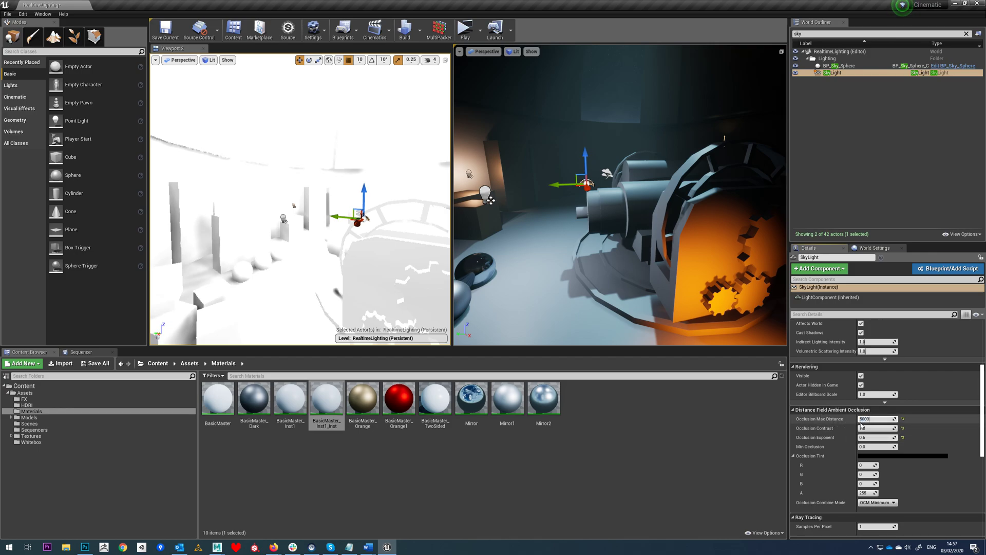
key("Return")
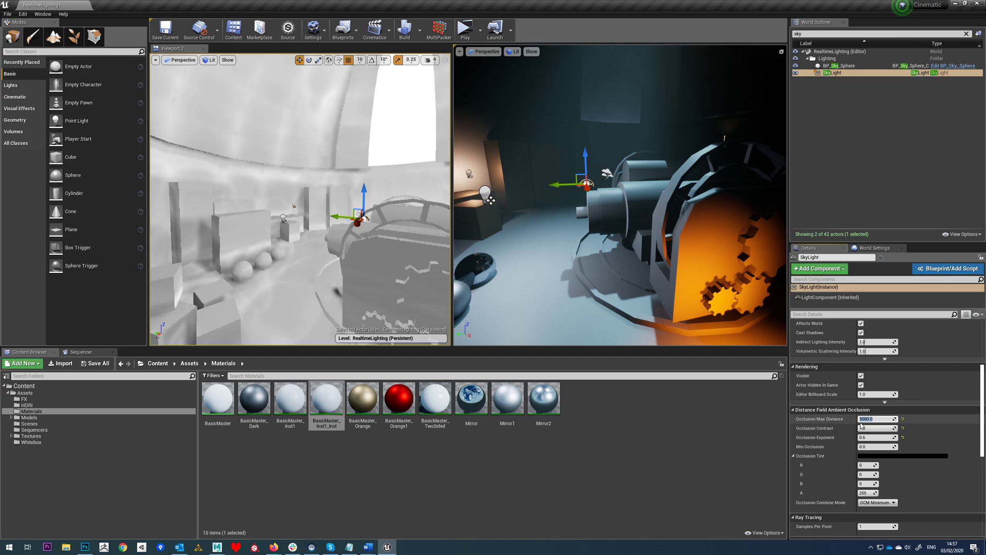
type("500")
key("Return")
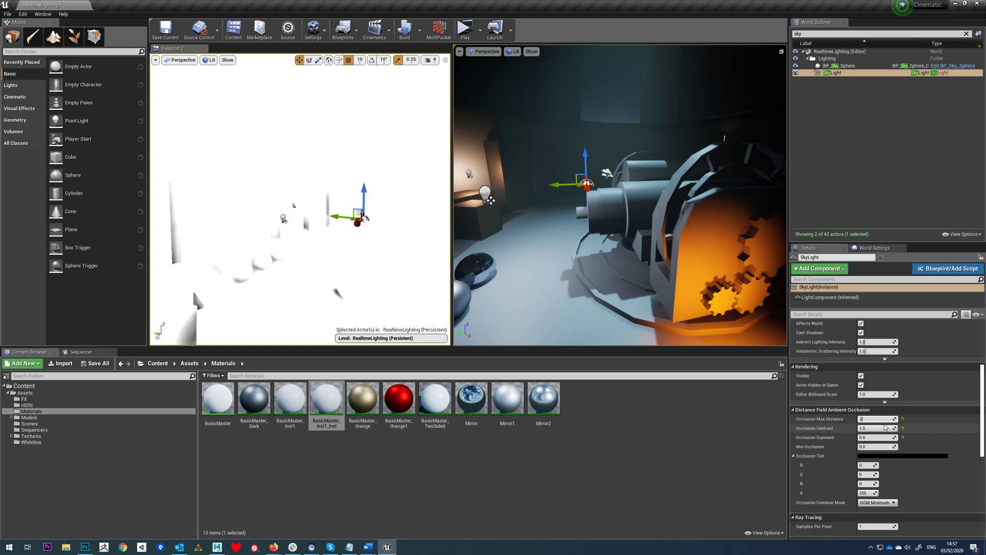
key("Return")
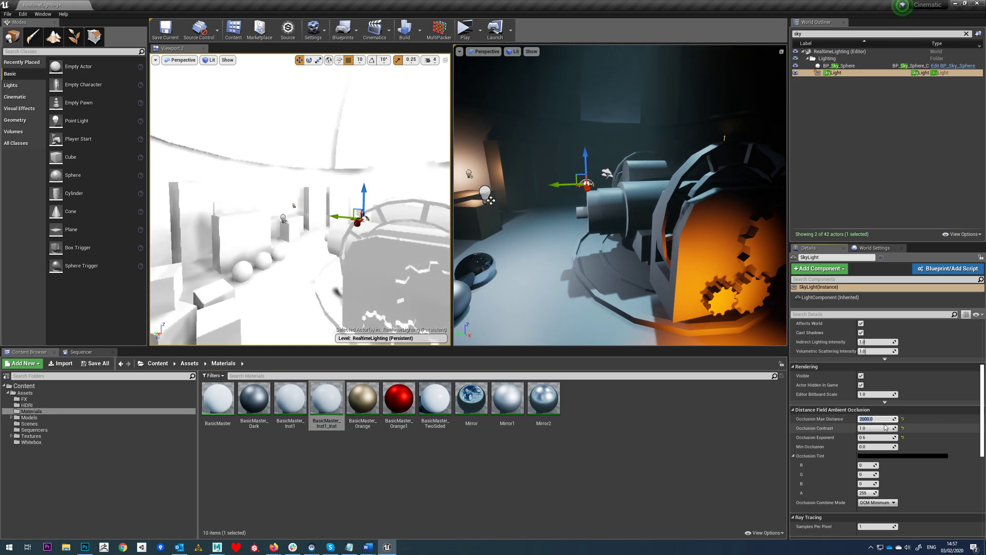
Set the SkyLight's Occlusion Max Distance to 1500 and inspect the occlusion around the blocks and spheres
type("1500")
key("Return")
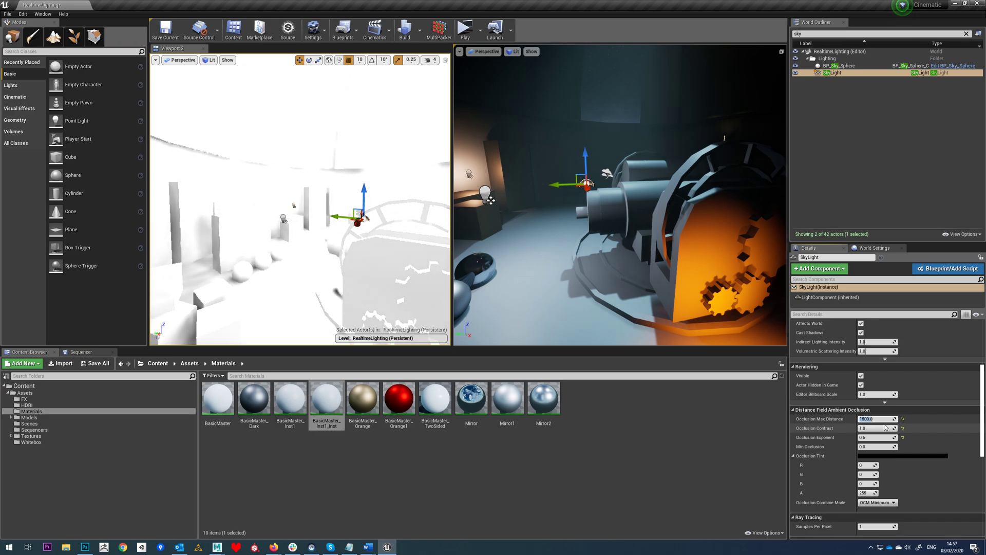
right_click_drag(383, 240, 344, 220)
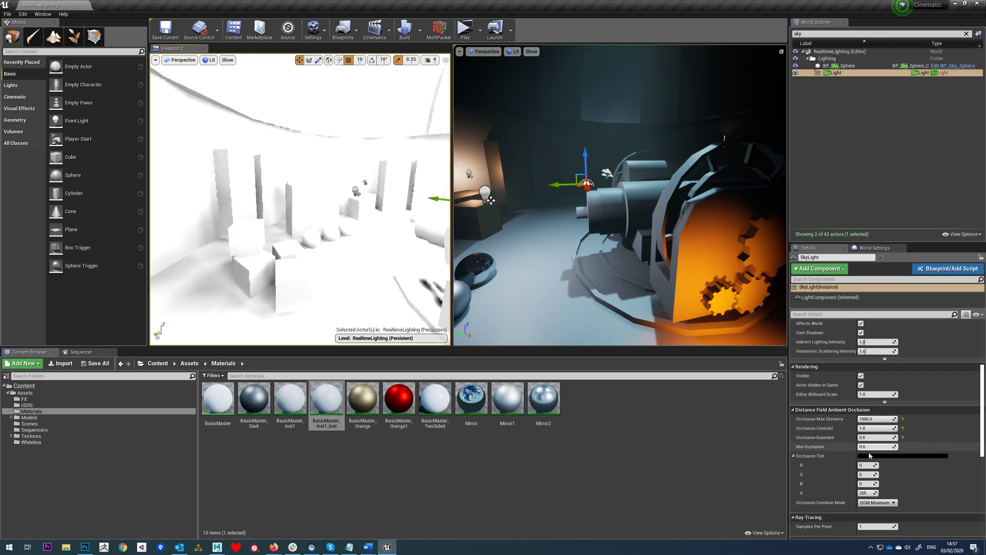
Try a Min Occlusion of 100 on the SkyLight and inspect the spheres and red wall in the lit viewport
left_click(863, 447)
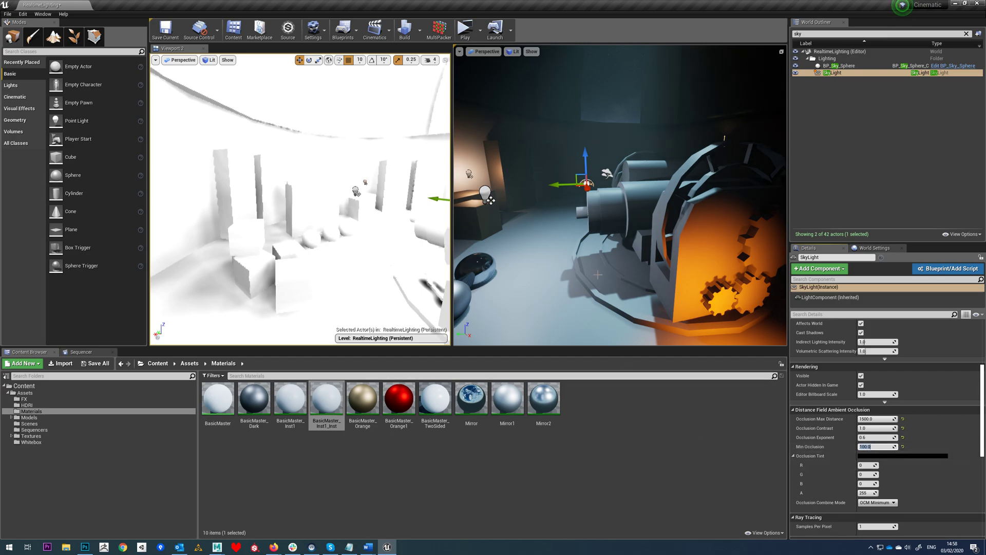
right_click_drag(598, 275, 391, 255)
scroll(615, 260, "up", 3)
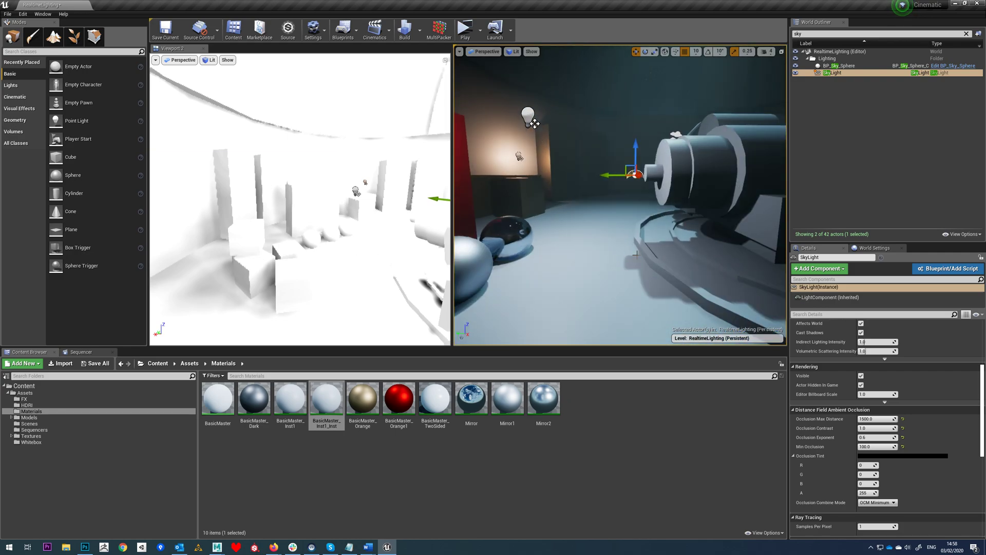
right_click_drag(636, 254, 636, 255)
Set the SkyLight's Min Occlusion to 0 and its Occlusion Contrast to 0.5
left_click(876, 446)
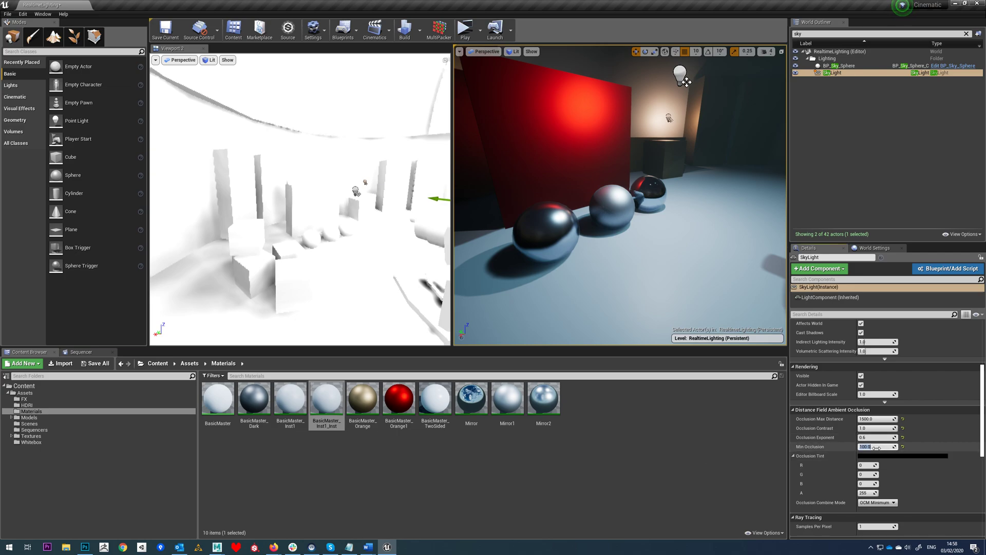
type("0.0")
key("Return")
type("0")
key("Return")
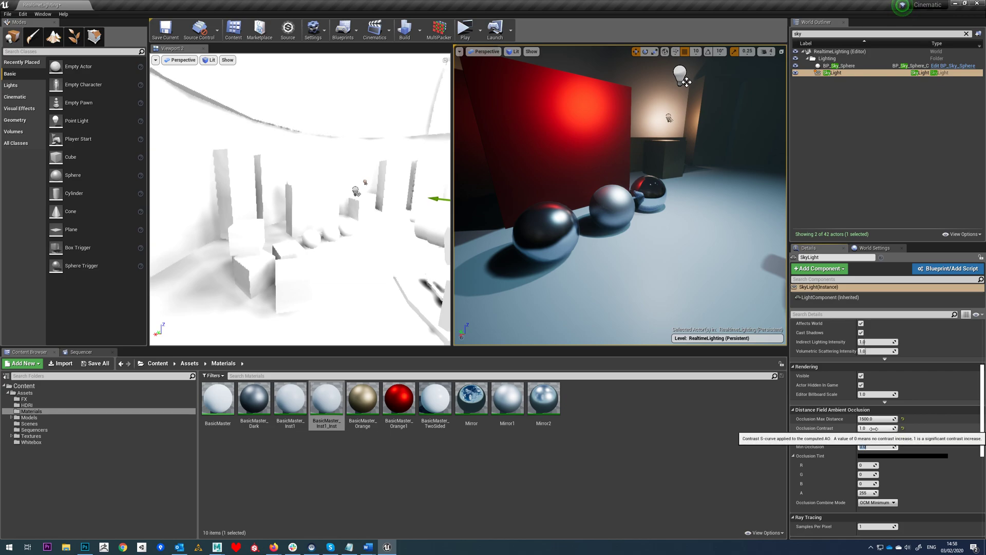
left_click(873, 429)
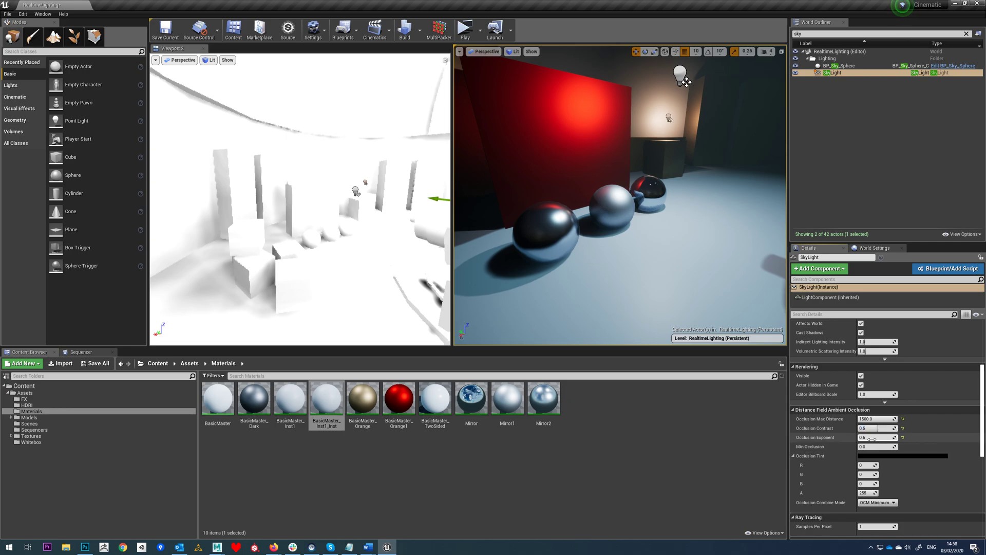
Try Occlusion Exponent values of 10 and 0 on the SkyLight before setting it to 1
left_click(861, 438)
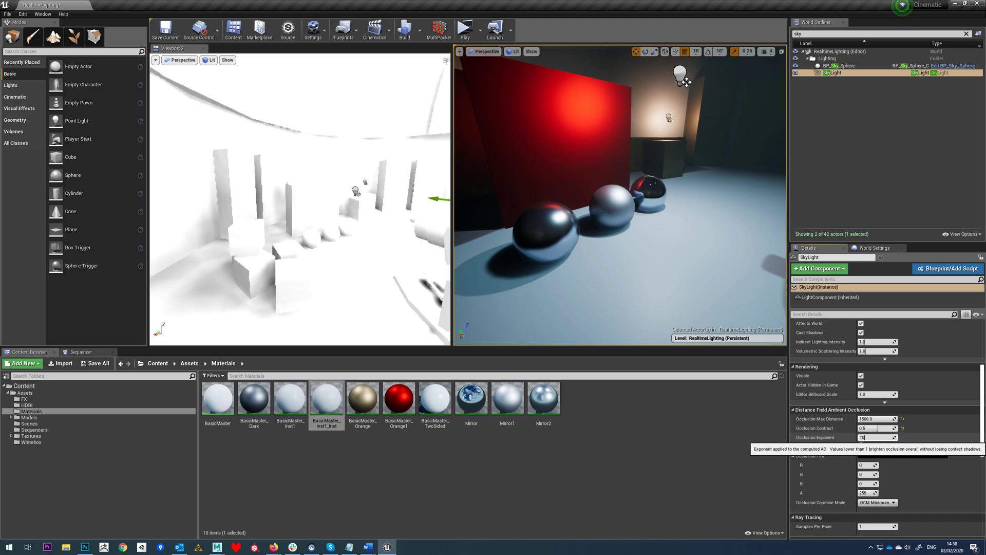
type("10")
key("Return")
type("0")
key("Return")
type("1")
key("Return")
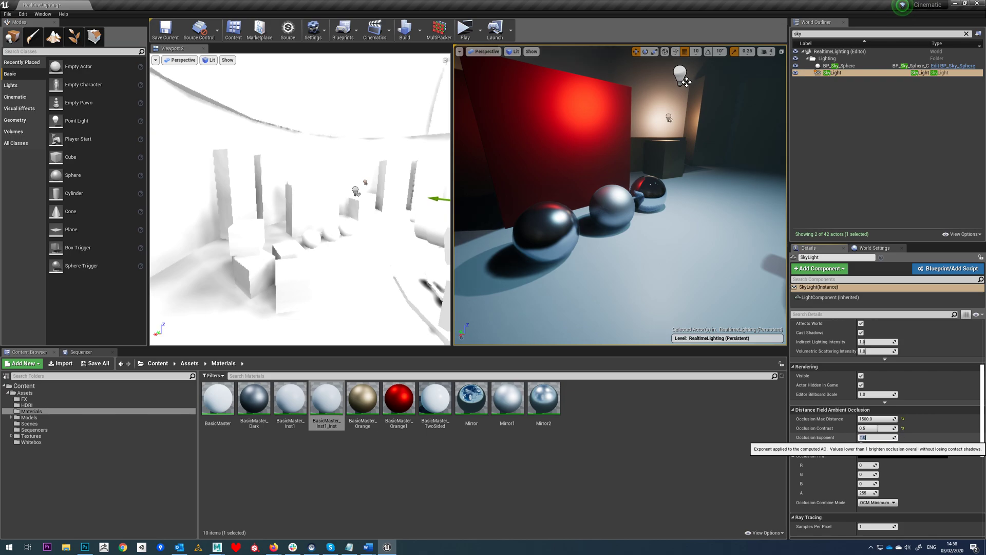